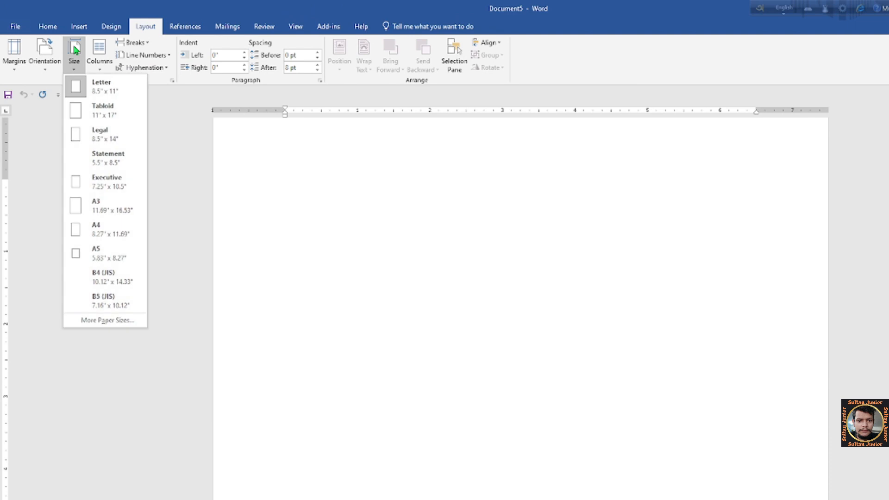
# - Set up the page as A4 with Narrow margins in Landscape orientation
pyautogui.click(77, 231)
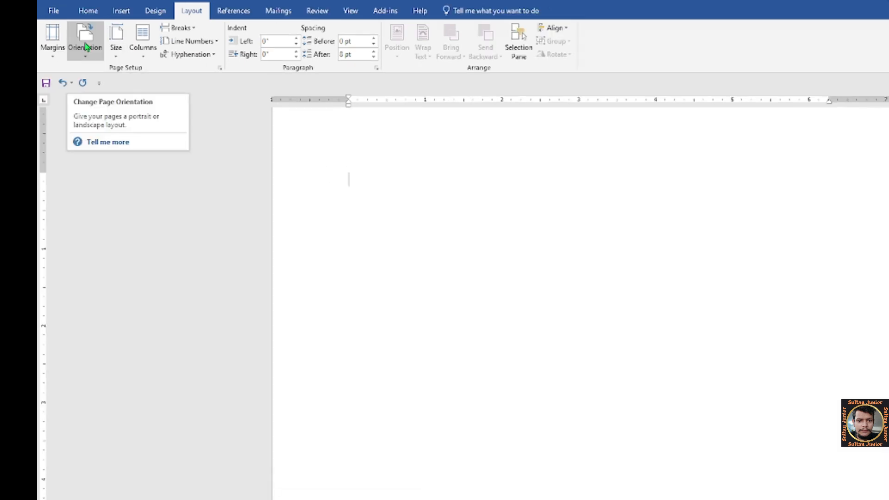
pyautogui.click(53, 38)
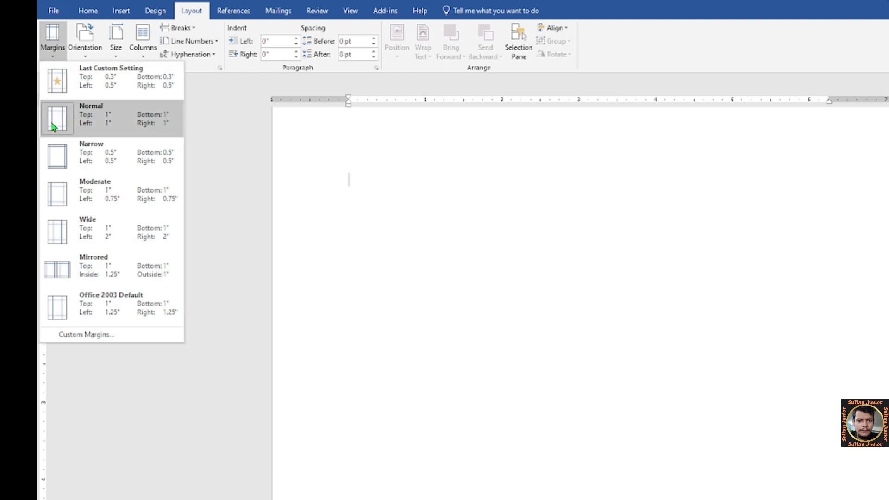
pyautogui.click(66, 163)
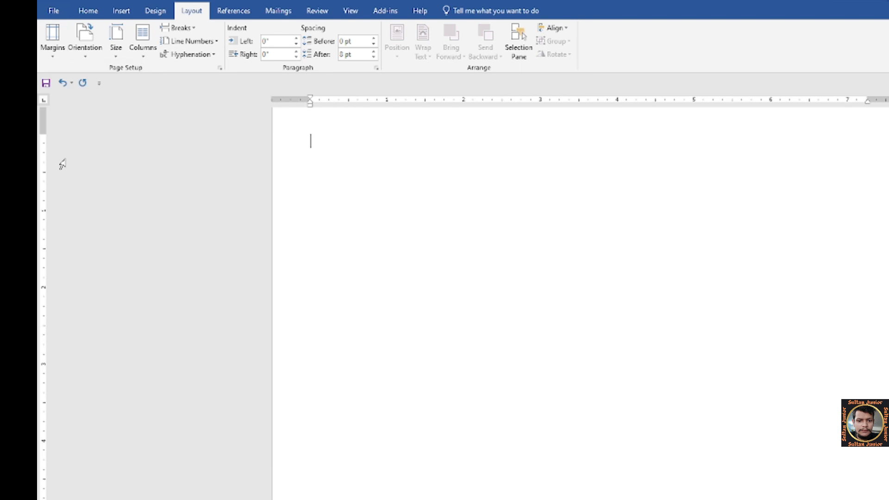
pyautogui.click(90, 50)
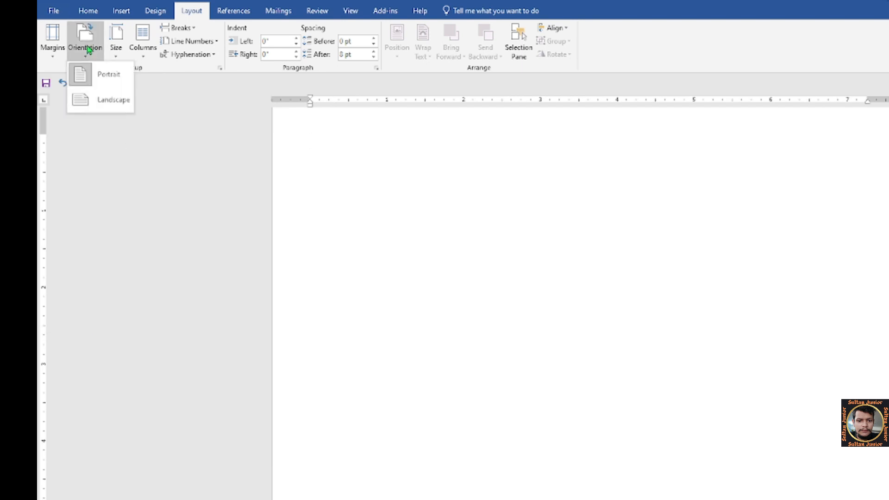
pyautogui.click(94, 99)
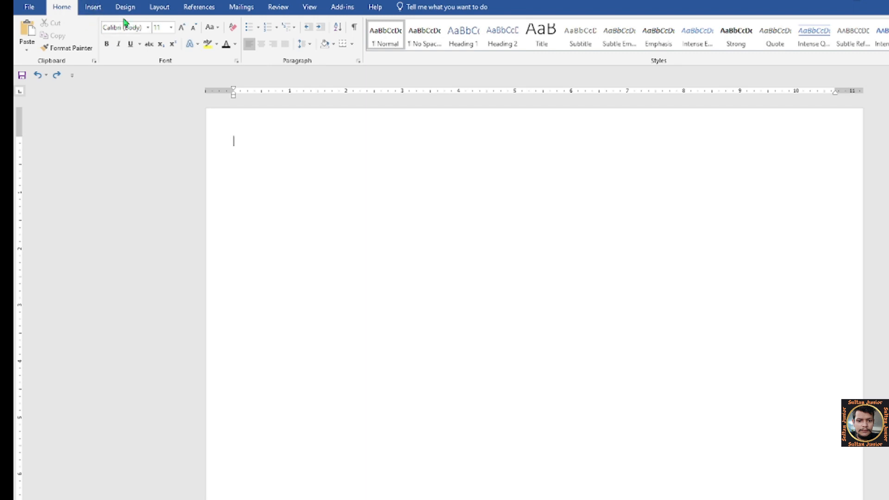
# - Add a blue 4 ½ pt page border in a thin-thick-thin line style around the whole document
pyautogui.click(117, 6)
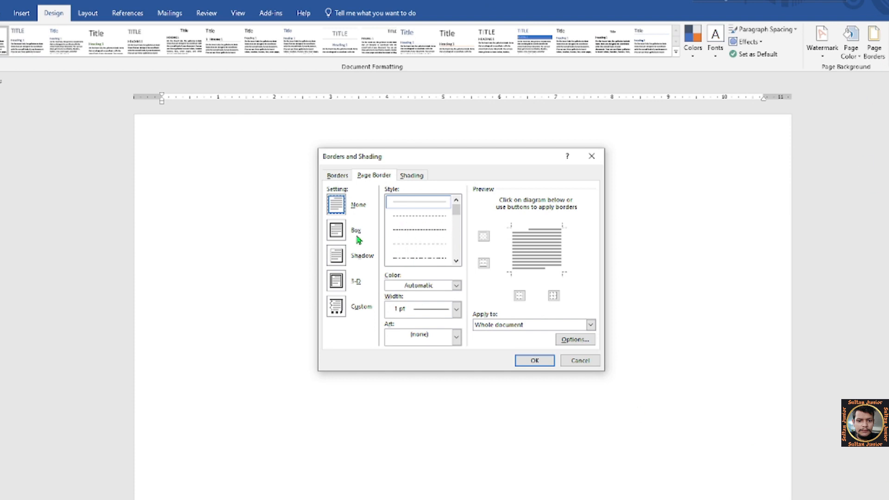
pyautogui.click(456, 285)
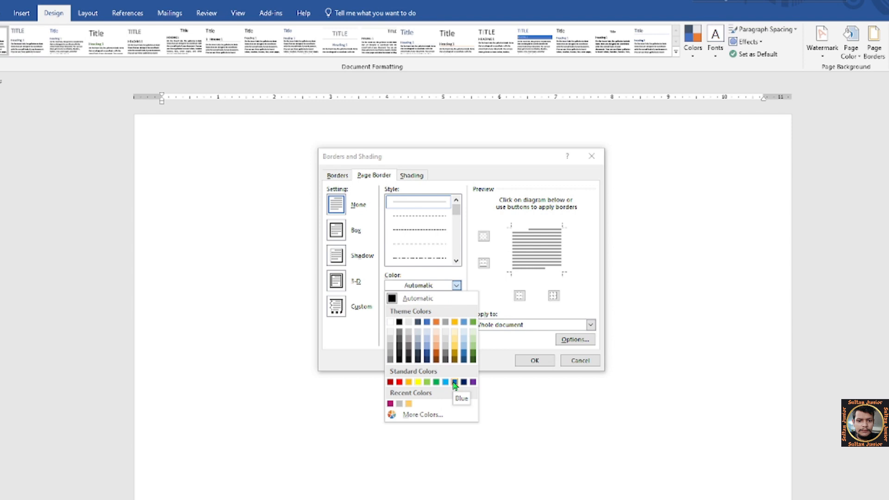
pyautogui.click(454, 382)
pyautogui.click(456, 309)
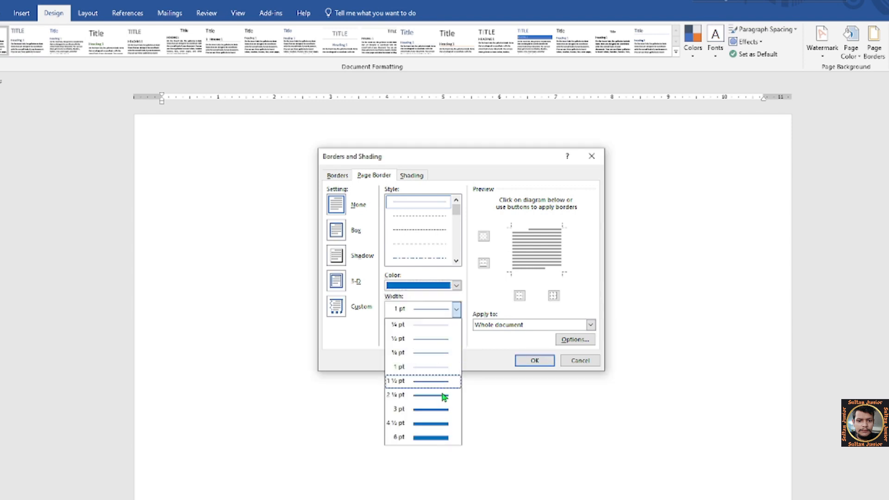
pyautogui.click(447, 424)
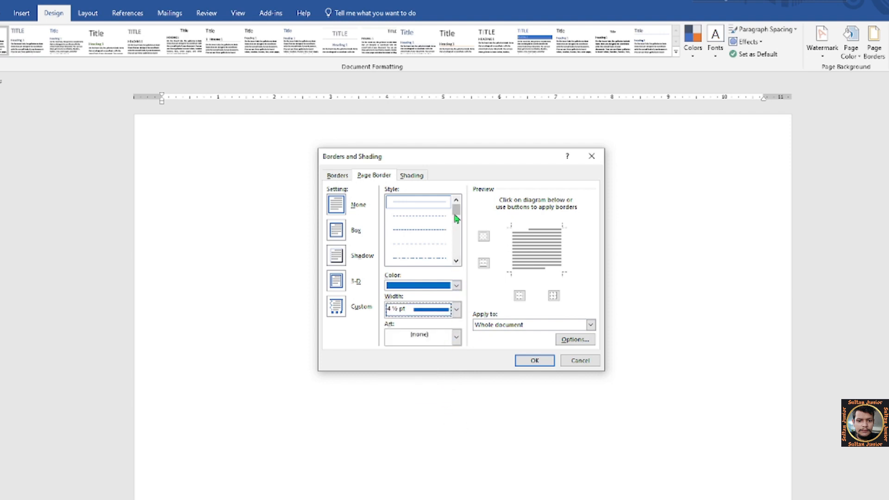
pyautogui.moveTo(456, 210); pyautogui.dragTo(459, 233)
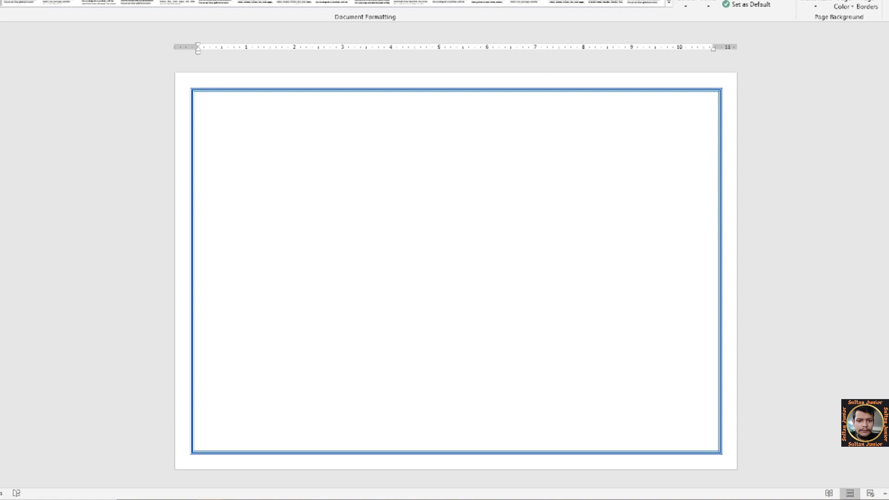
pyautogui.scroll(1, 469, 284)
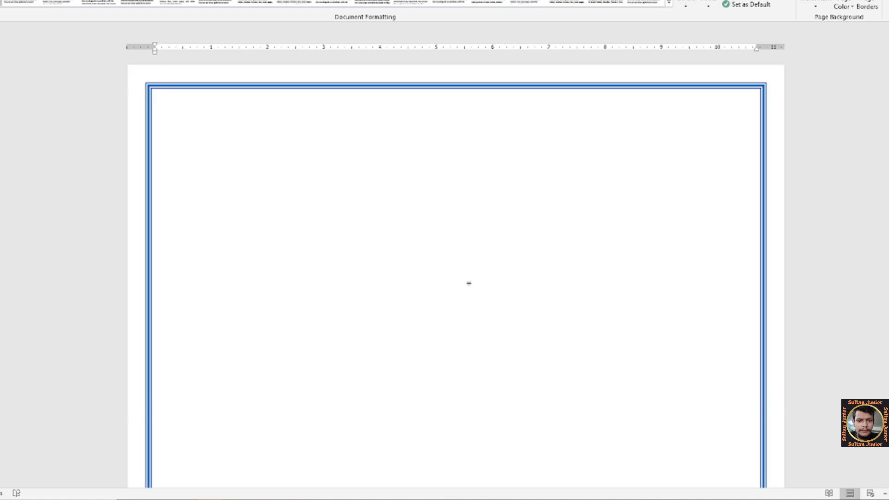
# - Draw a right triangle about 1.5 inches wide and high near the page's upper-left corner
pyautogui.click(3, 1)
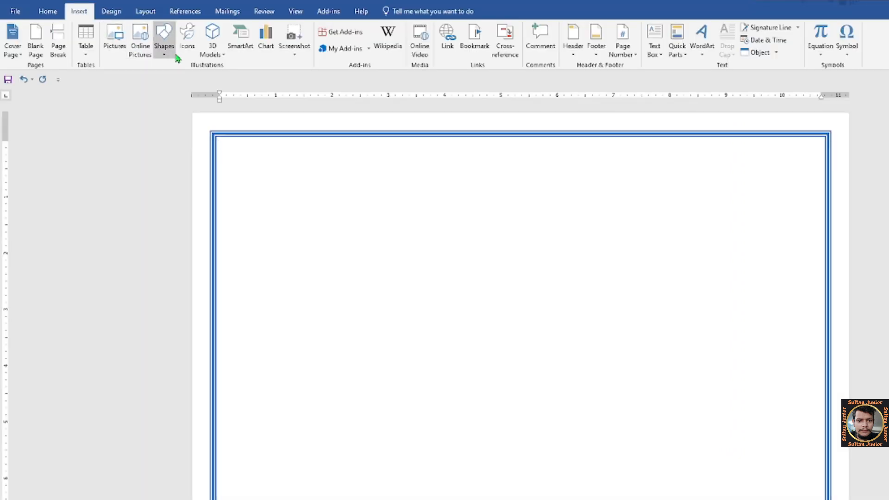
pyautogui.click(165, 51)
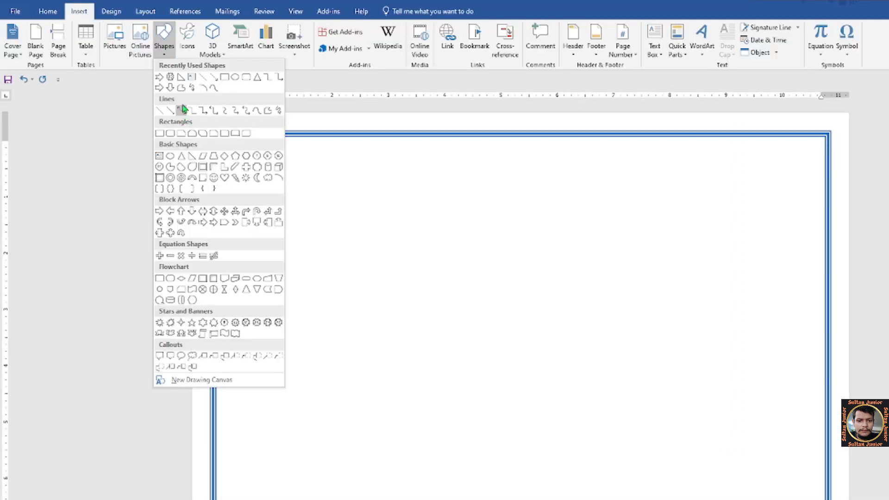
pyautogui.click(181, 81)
pyautogui.moveTo(250, 173); pyautogui.dragTo(338, 258)
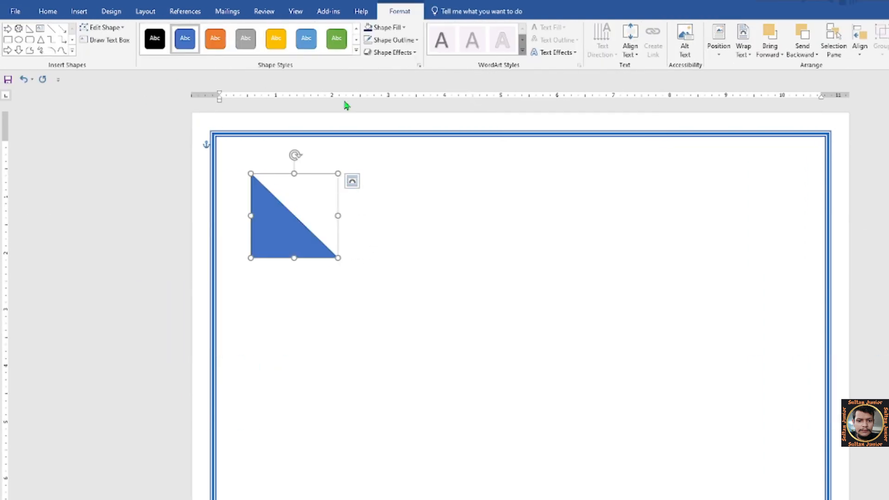
# - Fill the triangle with dark blue and rotate it 90° clockwise to fit the border's upper-left corner
pyautogui.click(391, 28)
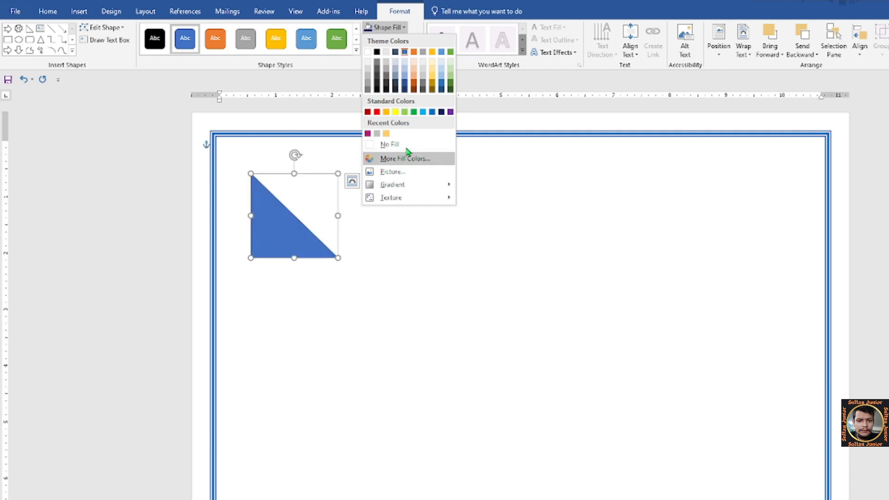
pyautogui.click(439, 109)
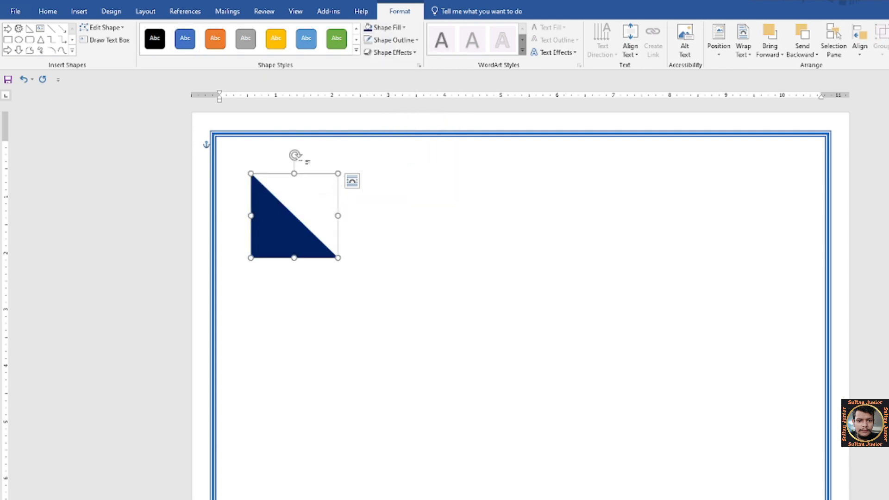
pyautogui.moveTo(295, 154); pyautogui.dragTo(252, 170)
pyautogui.click(417, 220)
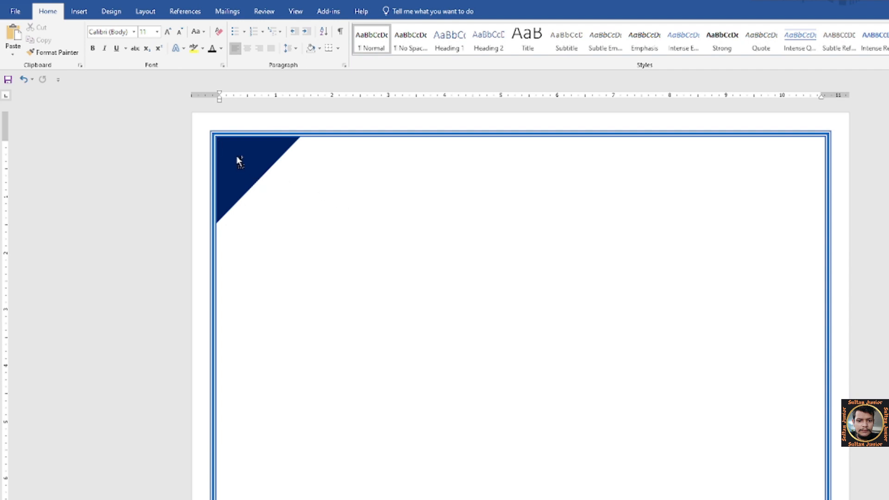
# - Duplicate the corner triangle toward the middle of the page and rotate the copy 180°
pyautogui.moveTo(239, 161); pyautogui.dragTo(532, 328)
pyautogui.click(711, 344)
pyautogui.rightClick(564, 331)
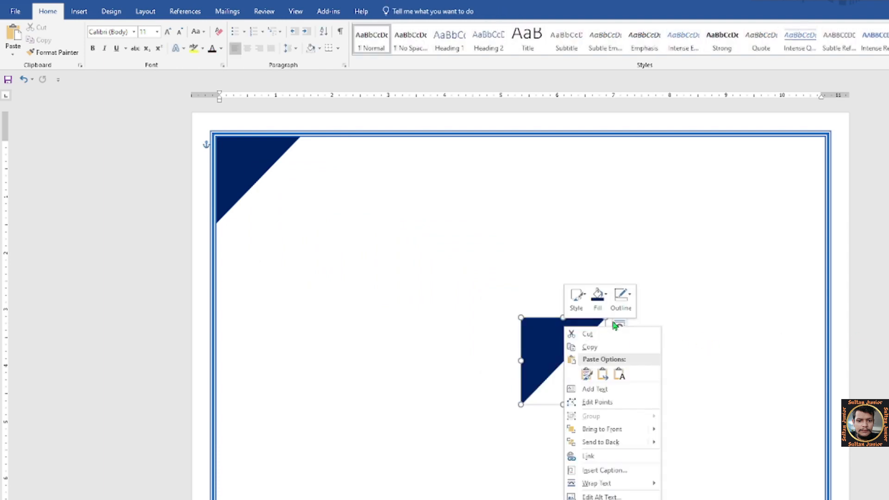
pyautogui.click(705, 334)
pyautogui.moveTo(623, 362); pyautogui.dragTo(483, 359)
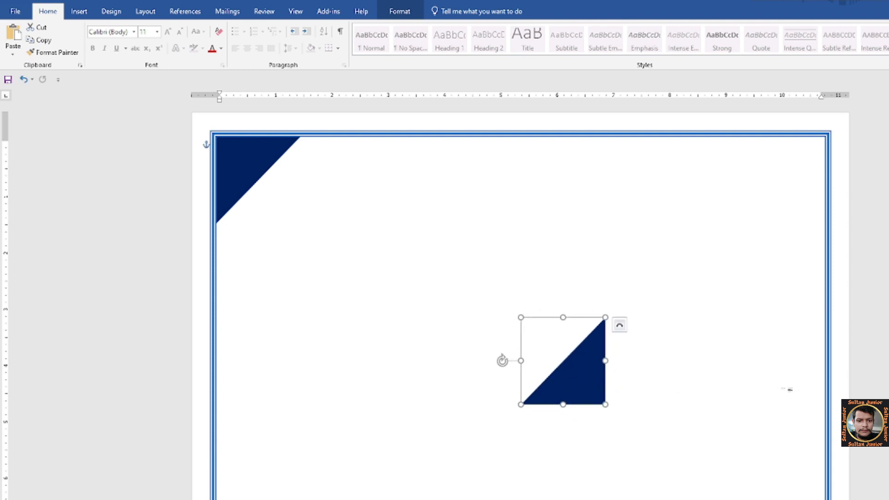
# - Move the rotated triangle copy into the border's lower-right corner
pyautogui.rightClick(870, 374)
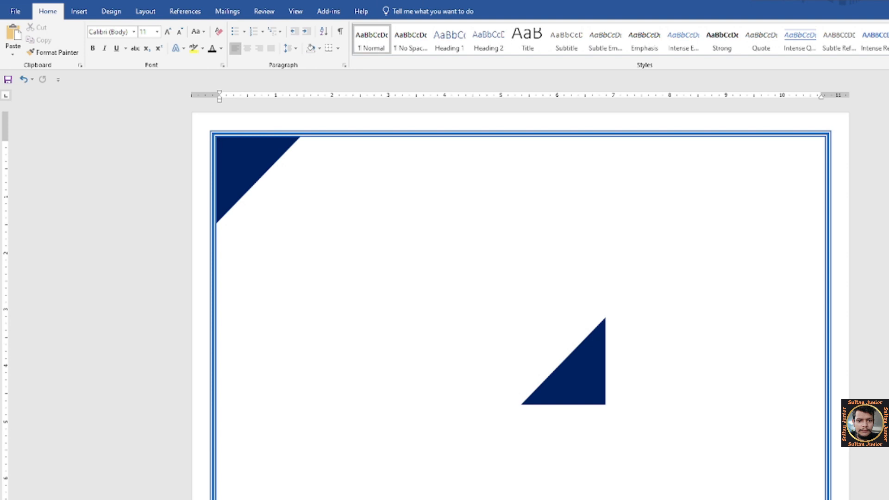
pyautogui.scroll(-1, 576, 361)
pyautogui.click(578, 353)
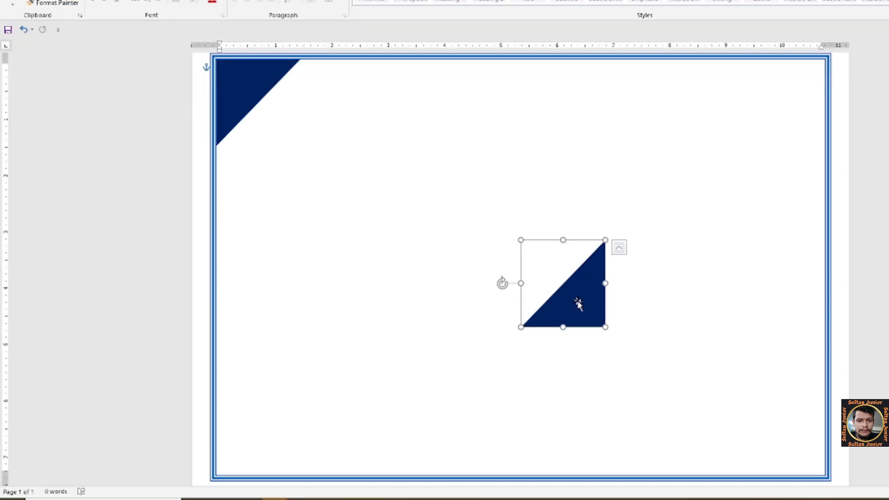
pyautogui.moveTo(578, 303); pyautogui.dragTo(797, 450)
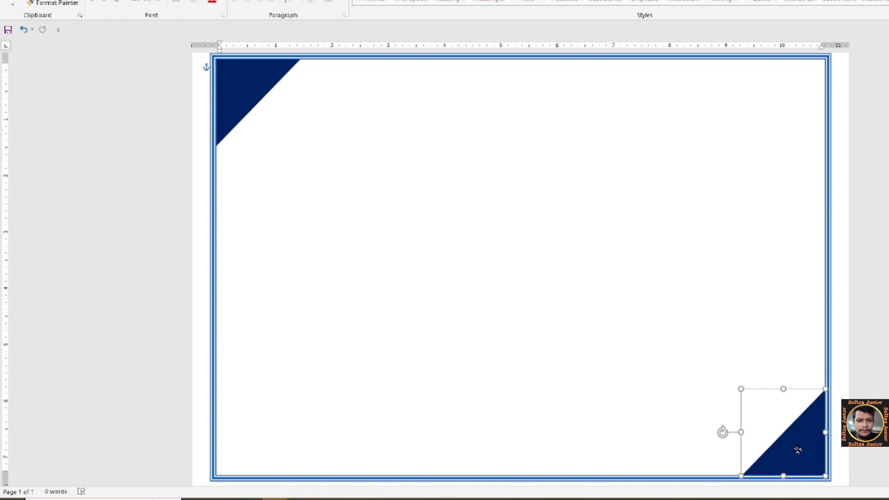
pyautogui.click(639, 354)
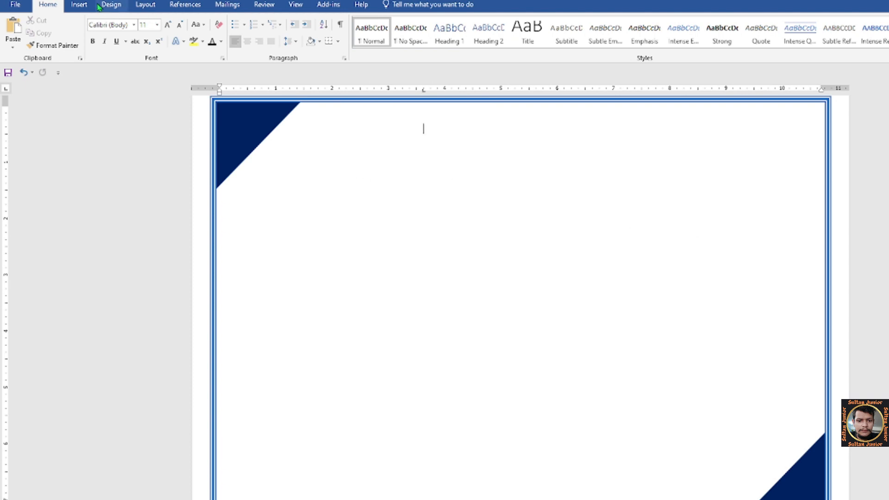
# - Set the first line's font to Times New Roman at size 36 and centre the paragraph
pyautogui.click(79, 5)
pyautogui.click(47, 5)
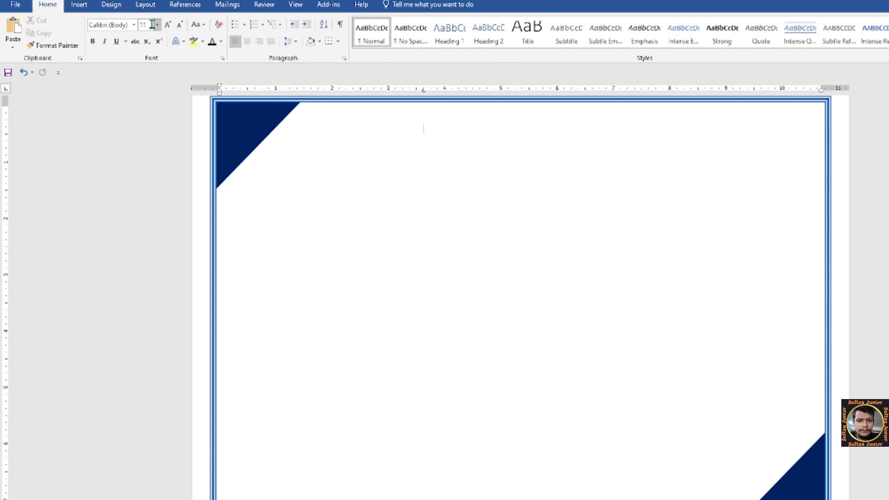
pyautogui.click(134, 26)
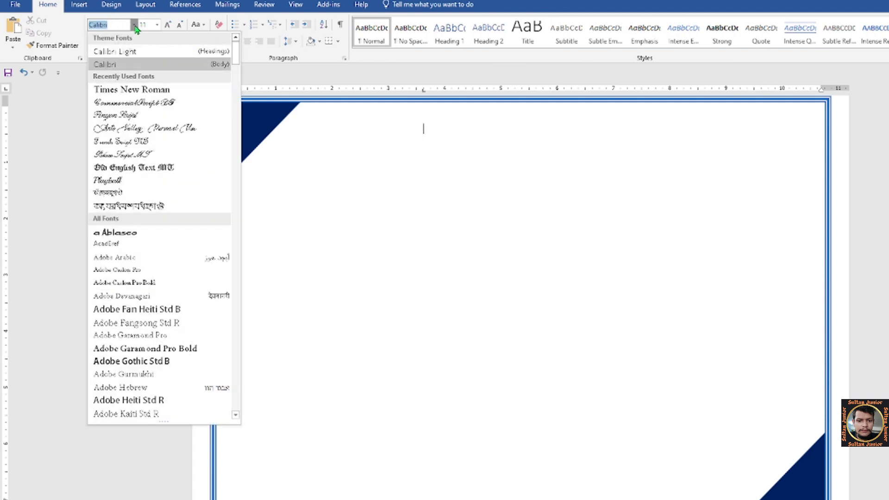
pyautogui.click(131, 92)
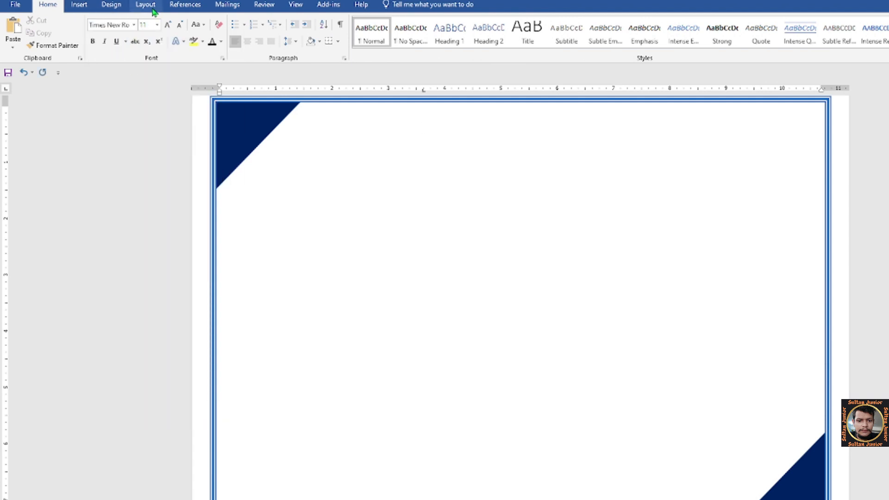
pyautogui.click(158, 25)
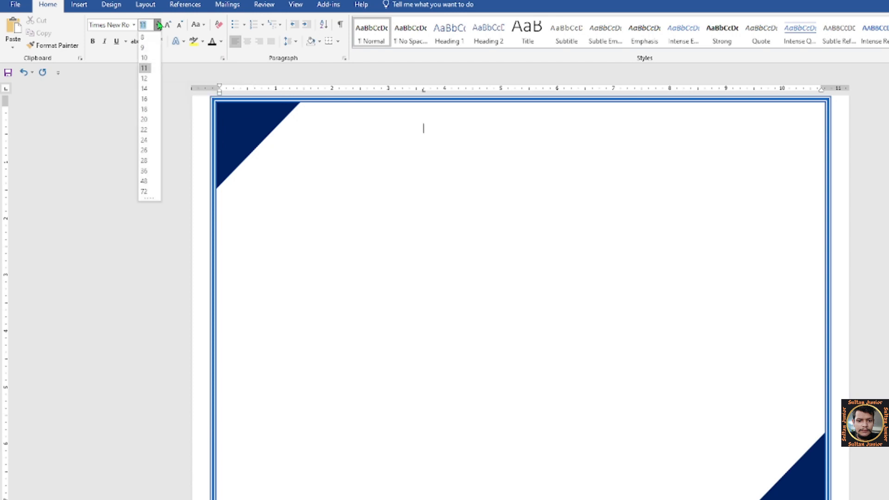
pyautogui.click(144, 171)
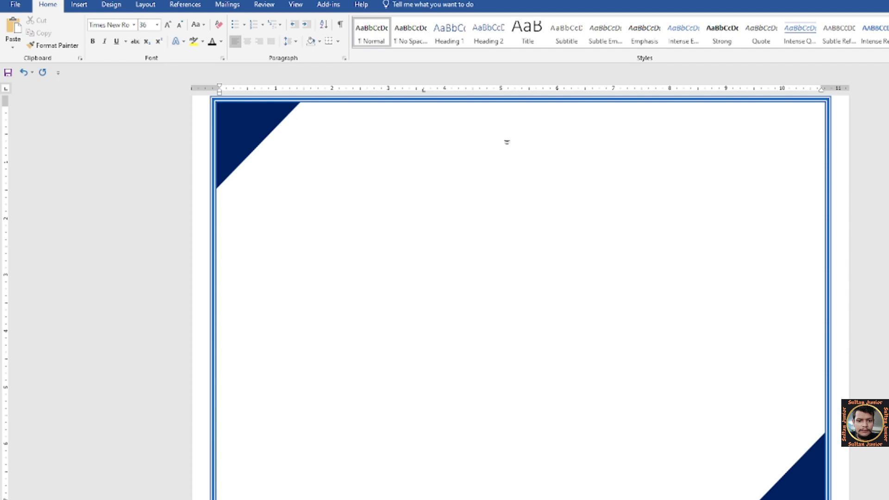
pyautogui.click(247, 41)
# - Insert a black WordArt title reading "The Sultan IT Literacy Centre" near the top of the page between the borders
pyautogui.click(90, 9)
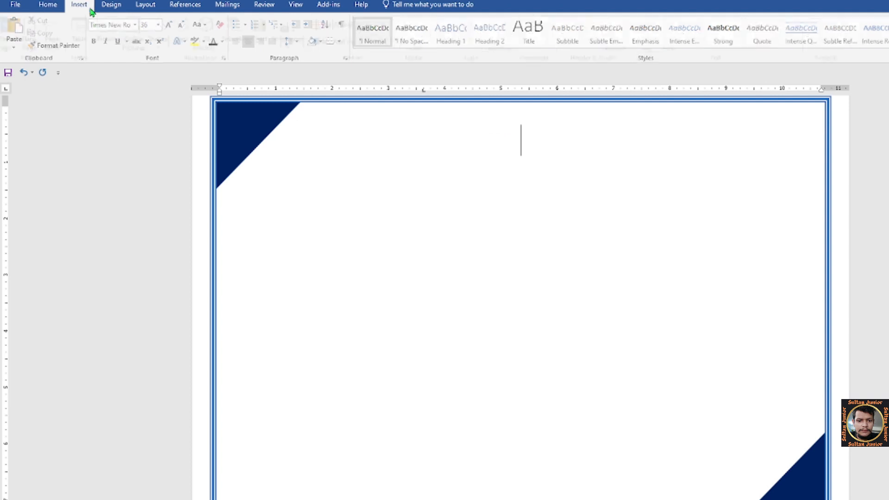
pyautogui.click(702, 37)
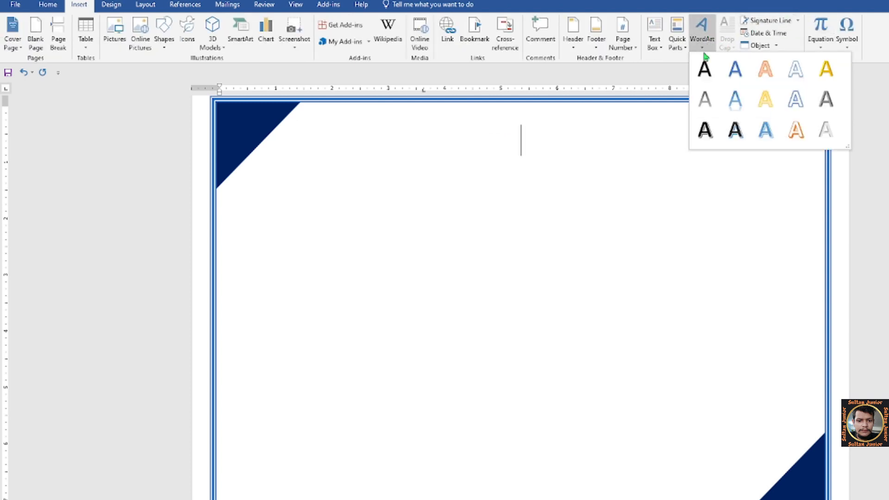
pyautogui.click(704, 70)
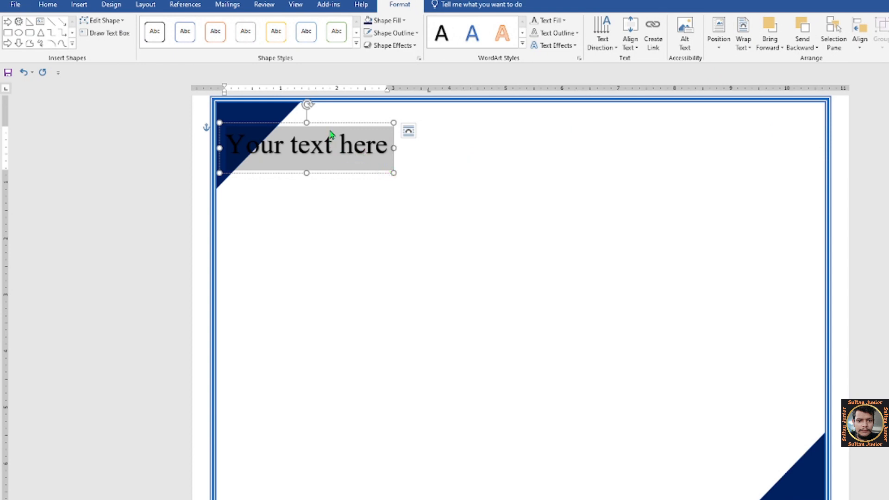
pyautogui.moveTo(360, 121); pyautogui.dragTo(546, 137)
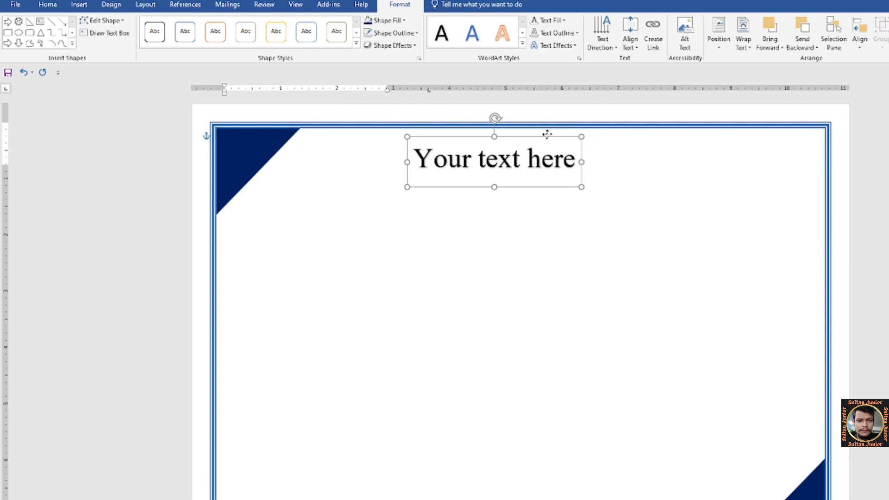
pyautogui.write('The Sultan IT Literacy')
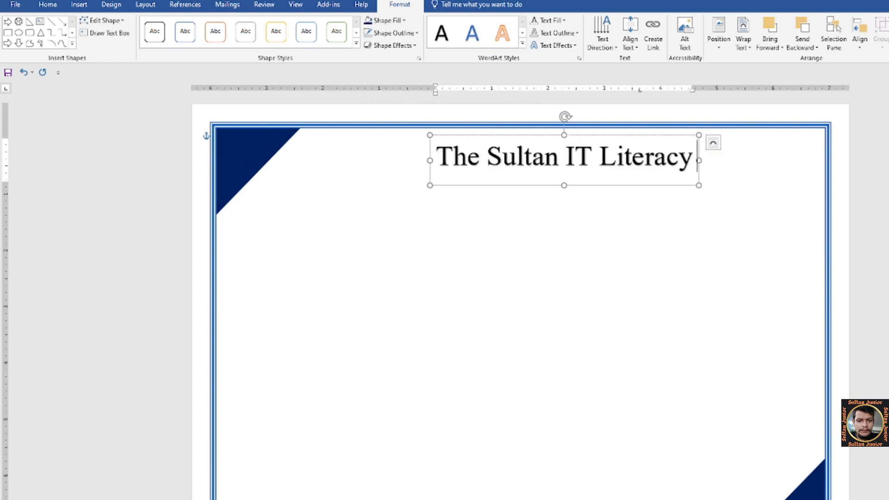
pyautogui.write(' C')
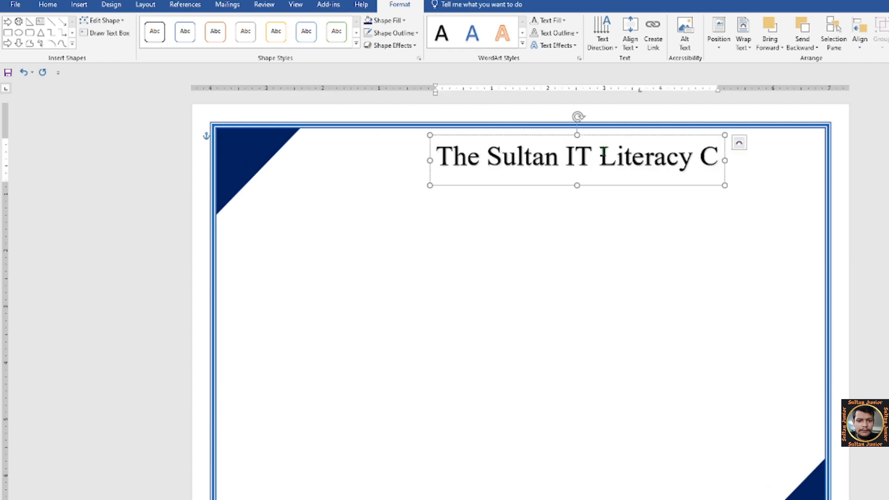
pyautogui.write('entre')
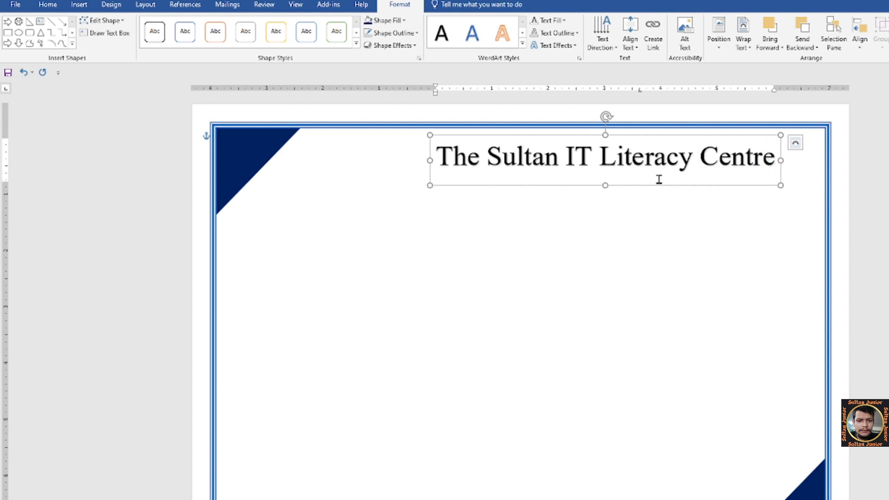
# - Move the title up and centre it between the side borders, and make its whole text bold
pyautogui.moveTo(627, 137); pyautogui.dragTo(558, 129)
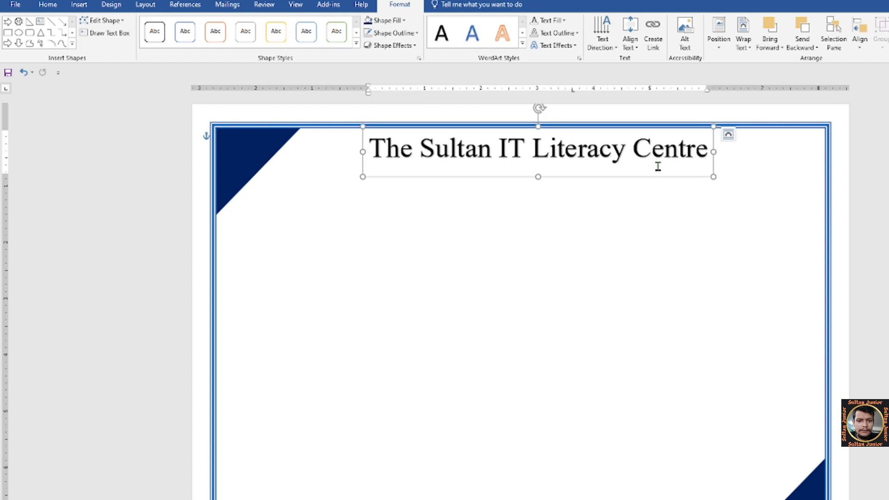
pyautogui.doubleClick(697, 150)
pyautogui.click(684, 149)
pyautogui.doubleClick(684, 157)
pyautogui.tripleClick(684, 159)
pyautogui.doubleClick(684, 160)
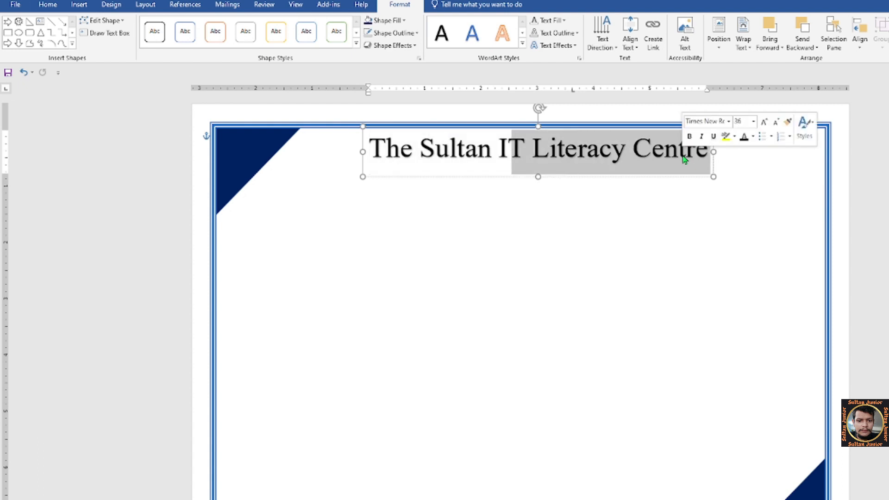
pyautogui.tripleClick(684, 160)
pyautogui.click(689, 136)
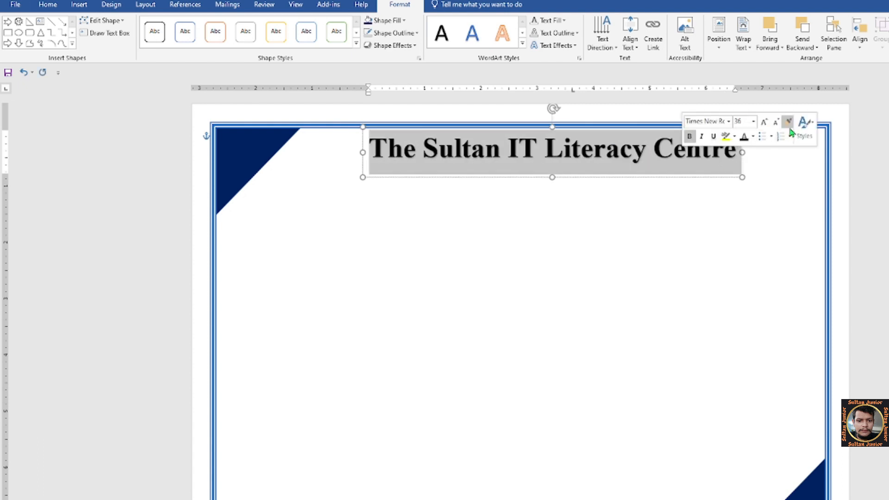
# - Recolour the title text with the darkest shade of the blue-grey theme colour
pyautogui.click(752, 136)
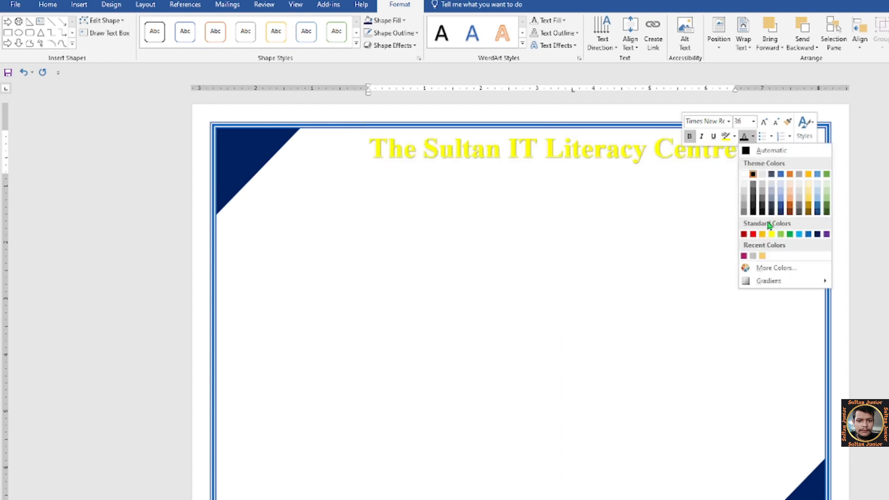
pyautogui.click(769, 210)
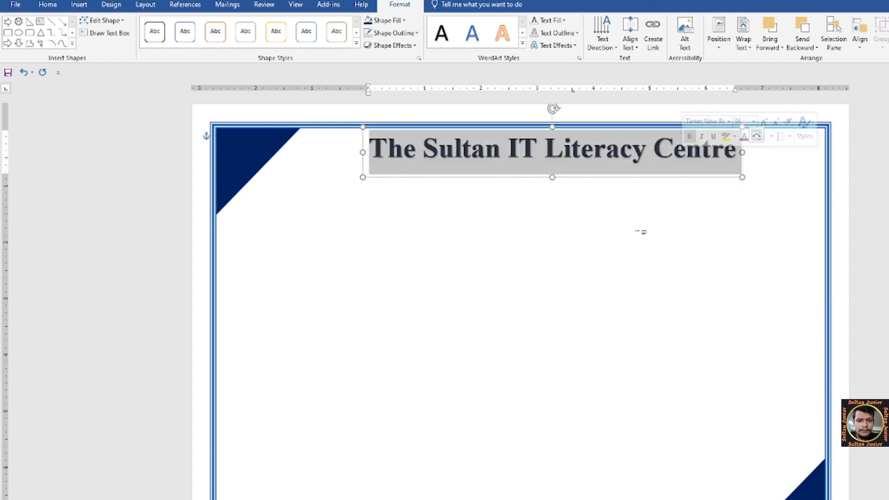
pyautogui.click(637, 221)
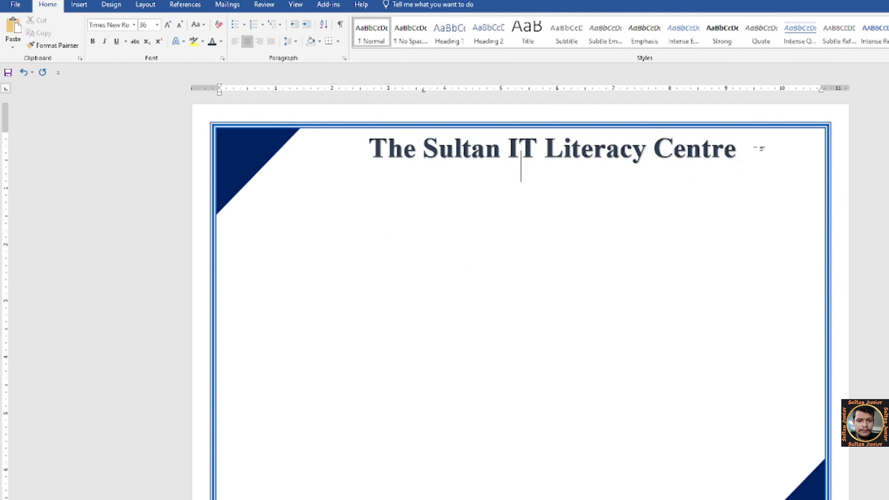
pyautogui.click(78, 6)
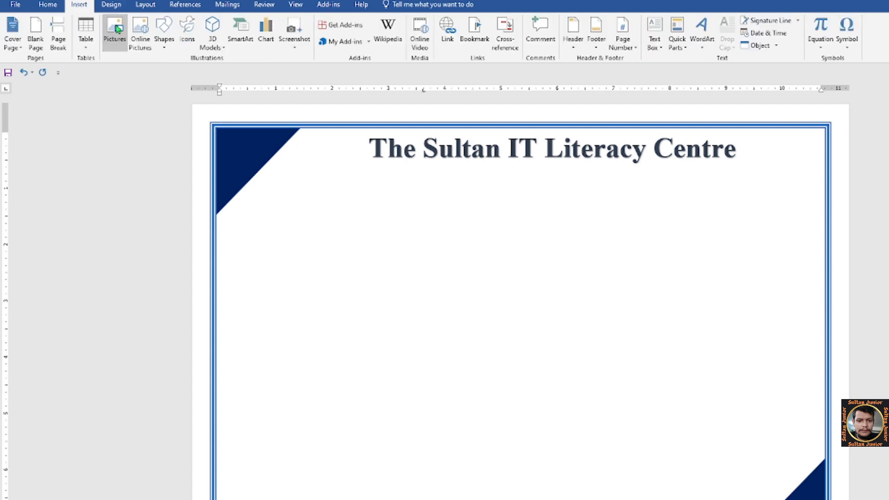
pyautogui.click(116, 29)
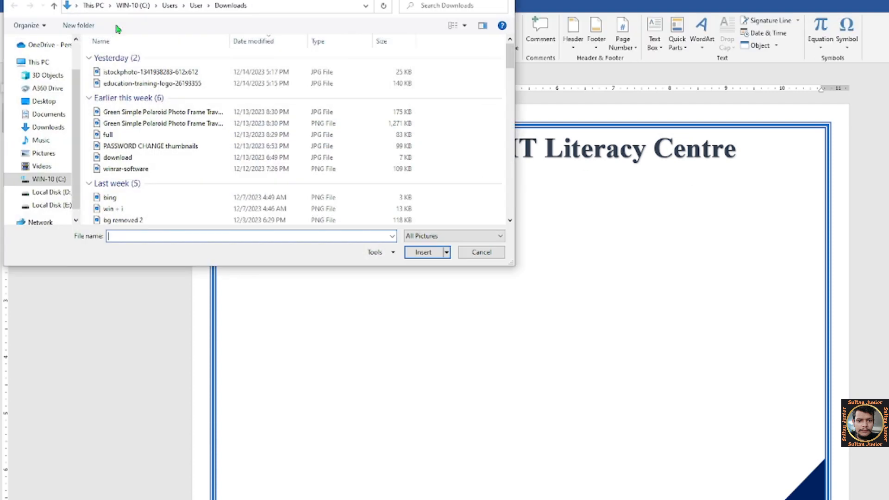
pyautogui.click(132, 73)
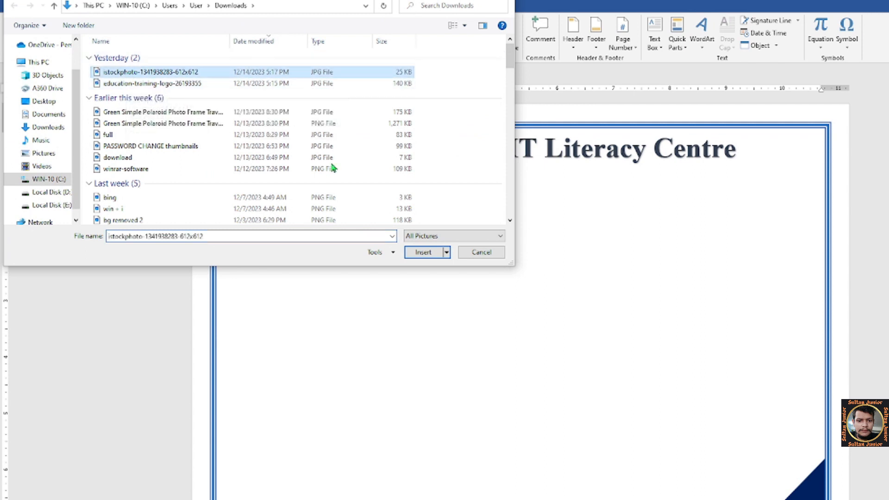
pyautogui.click(425, 252)
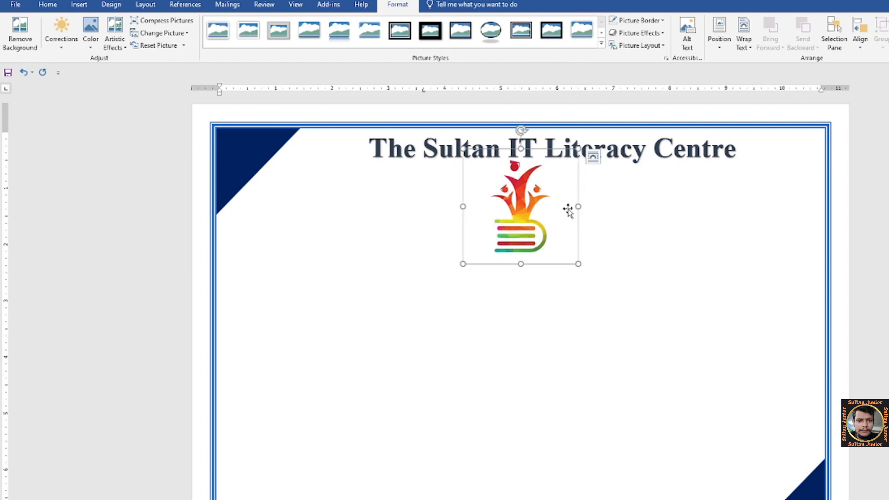
# - Set the logo picture's wrapping to In Front of Text, and shrink it in the empty area below the title
pyautogui.click(743, 39)
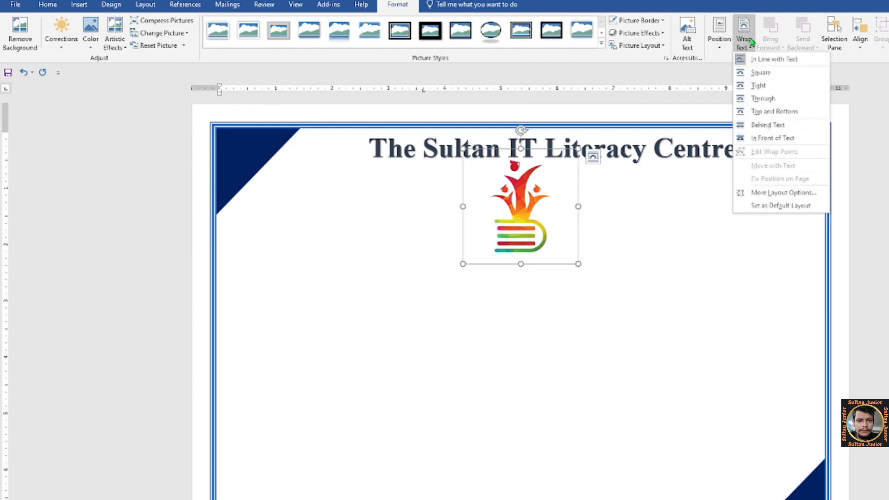
pyautogui.click(787, 138)
pyautogui.moveTo(528, 217); pyautogui.dragTo(522, 244)
pyautogui.moveTo(572, 176); pyautogui.dragTo(529, 253)
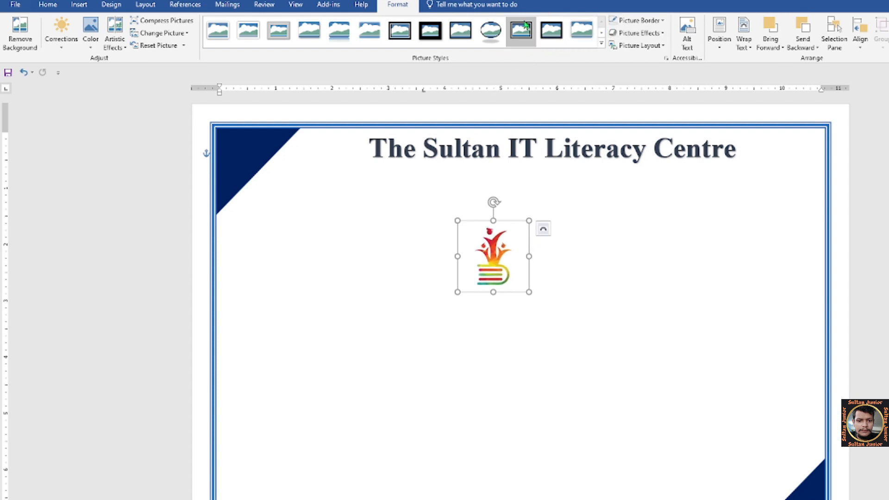
# - Give the logo the oval picture style with a 1 pt border and move it into the page border's upper-right corner
pyautogui.click(497, 34)
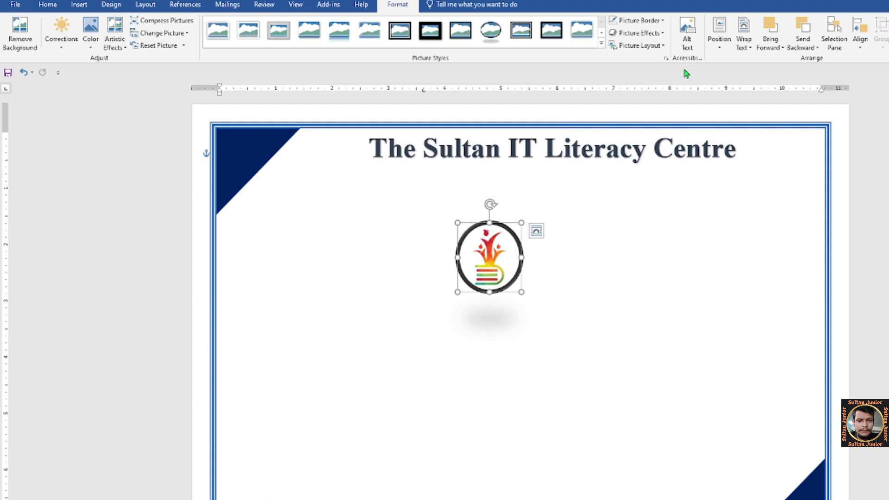
pyautogui.click(639, 20)
pyautogui.moveTo(648, 164)
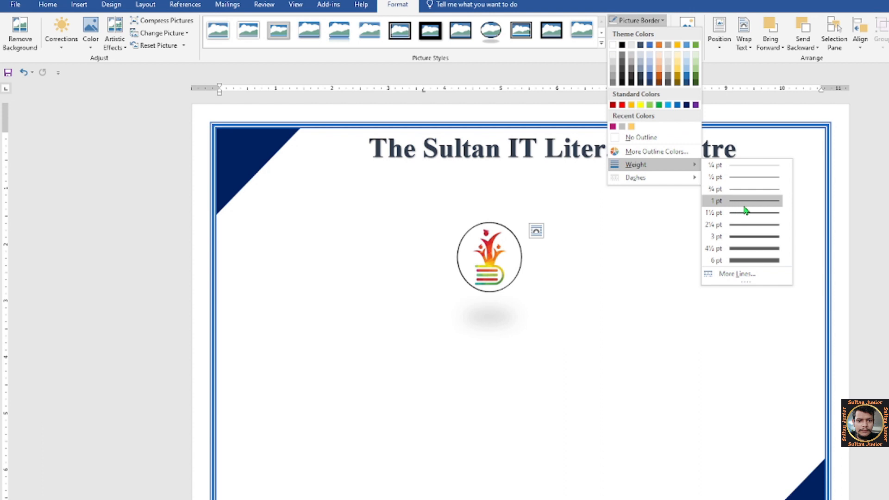
pyautogui.click(746, 209)
pyautogui.moveTo(502, 254); pyautogui.dragTo(800, 165)
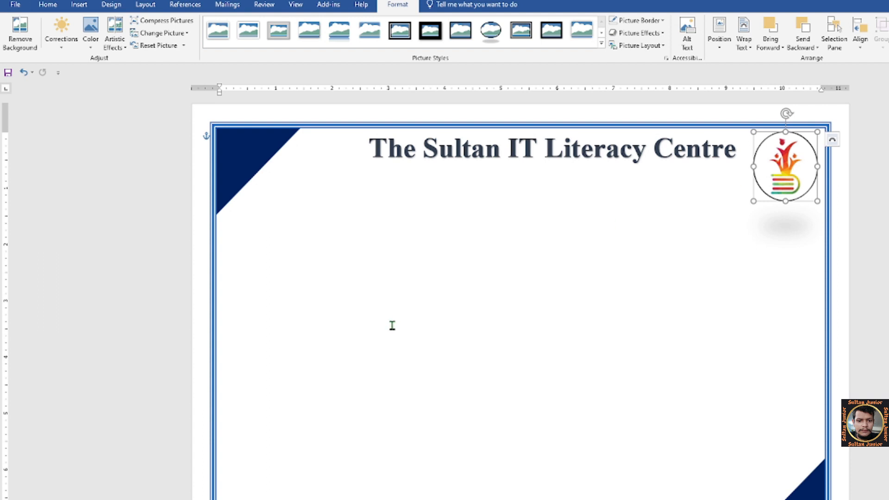
# - Add the heading "Certificate Of Achievement" on a centred line below the title
pyautogui.click(484, 304)
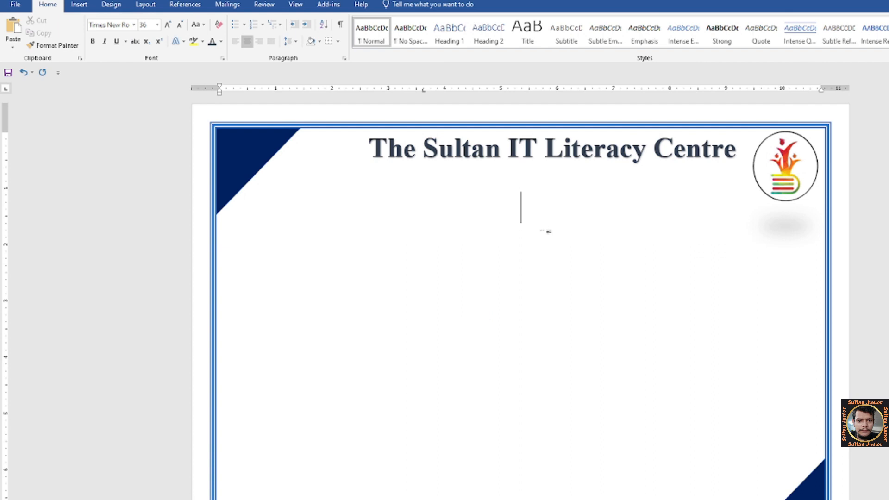
pyautogui.write('Ce')
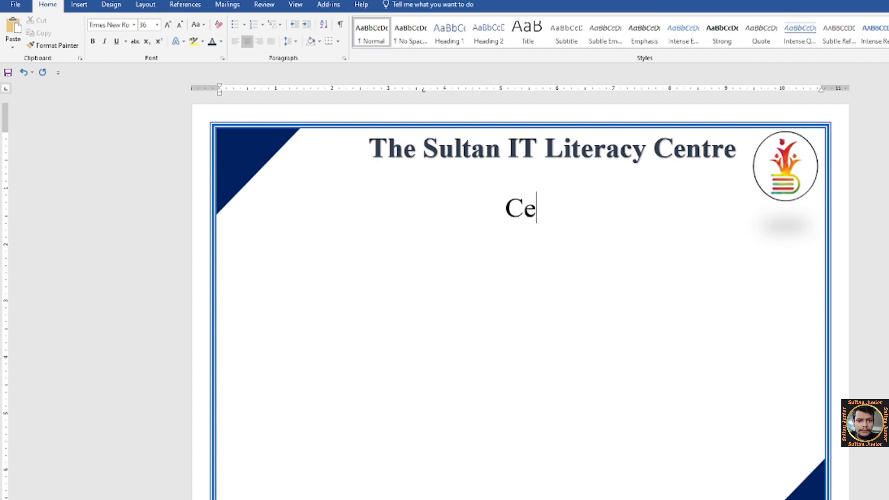
pyautogui.write('rtic')
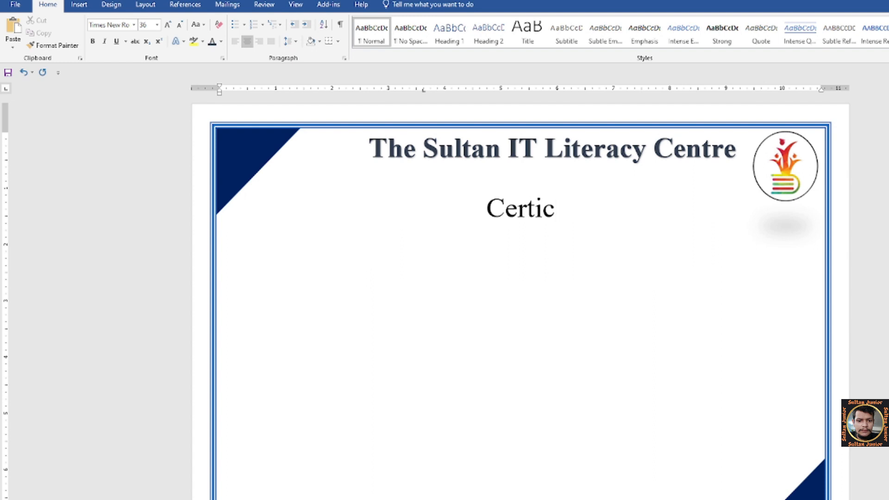
pyautogui.press('BackSpace')
pyautogui.write('ficate Of Achievement')
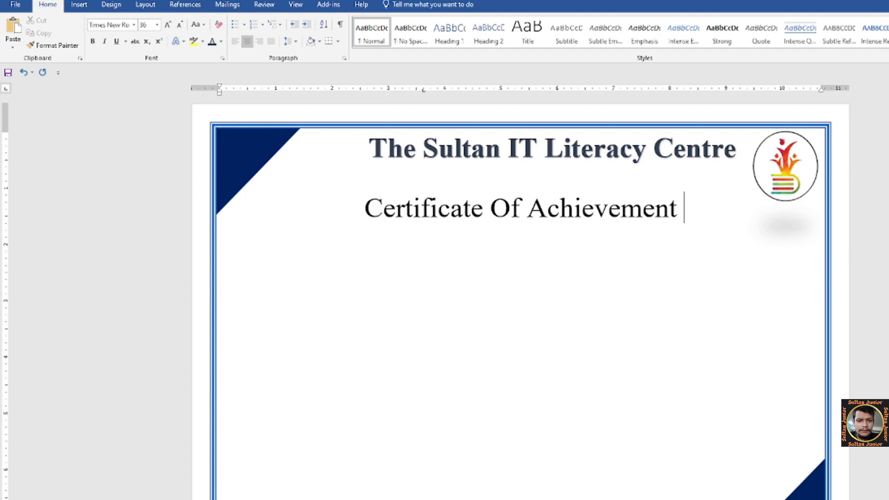
# - Open the font choices for the whole "Certificate Of Achievement" heading
pyautogui.moveTo(693, 215); pyautogui.dragTo(298, 263)
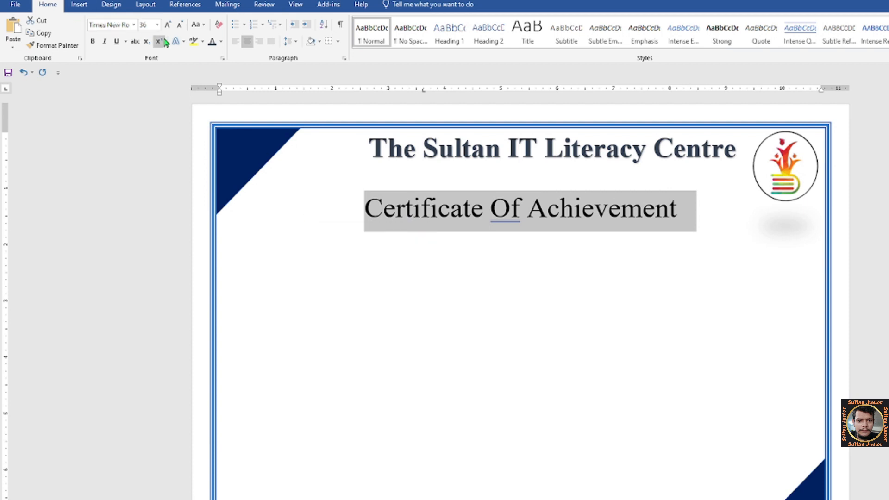
pyautogui.click(134, 26)
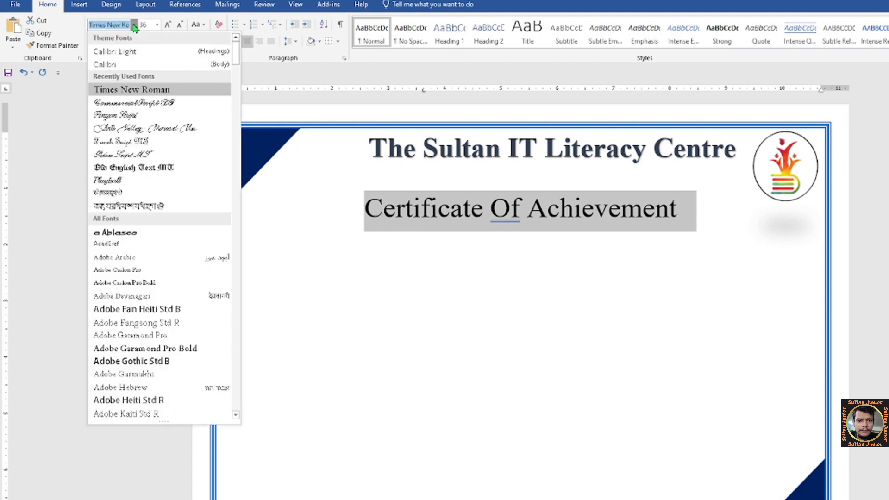